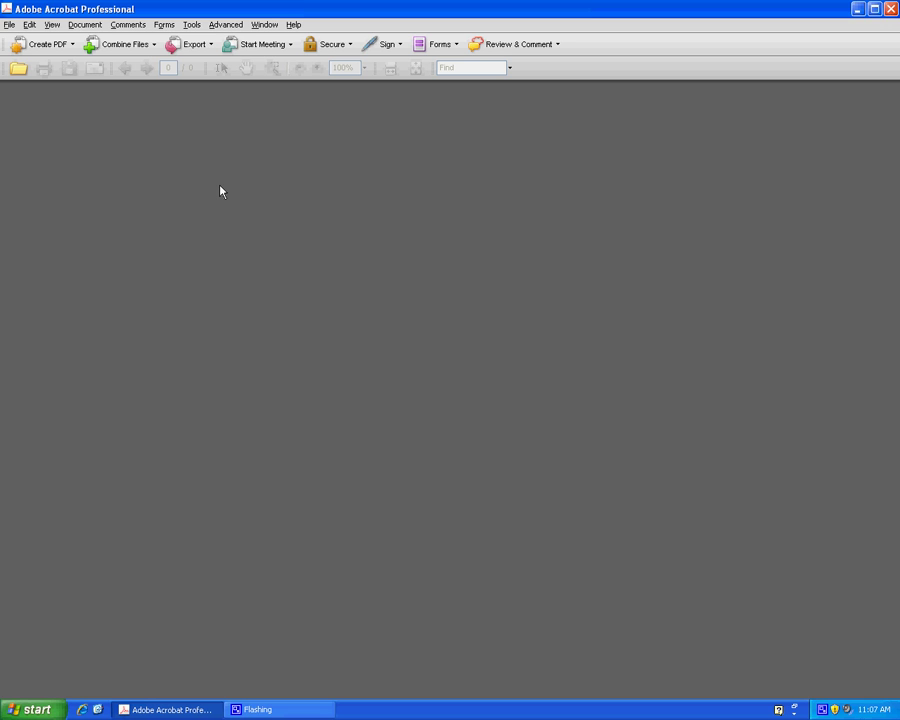
Open the SamplePDF file from the Otherfiles folder
{"action": "left_click", "coordinate": [18, 67]}
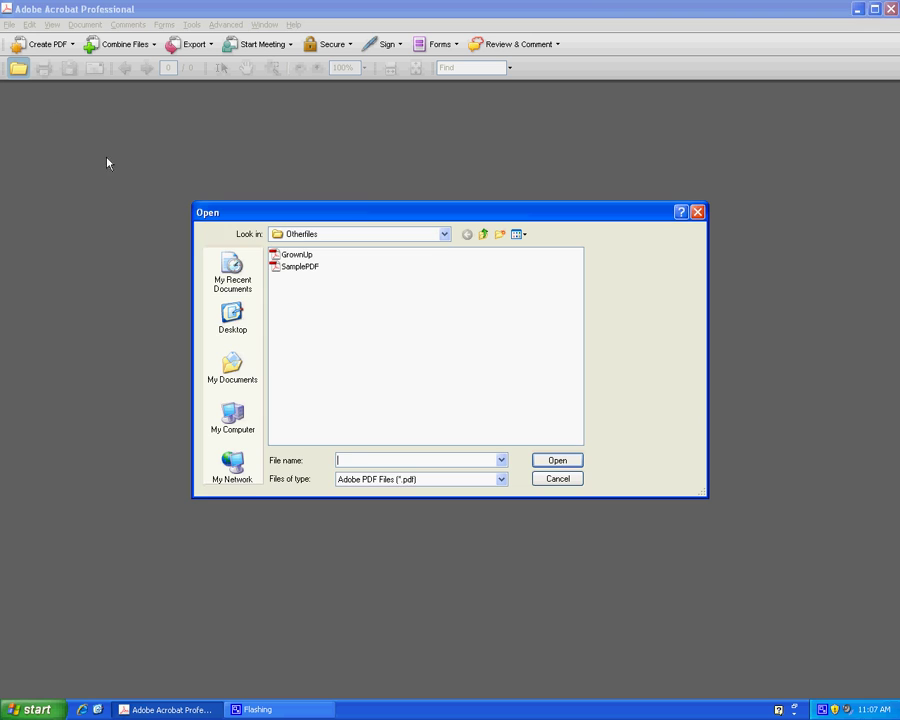
{"action": "left_click", "coordinate": [282, 265]}
{"action": "left_click", "coordinate": [557, 460]}
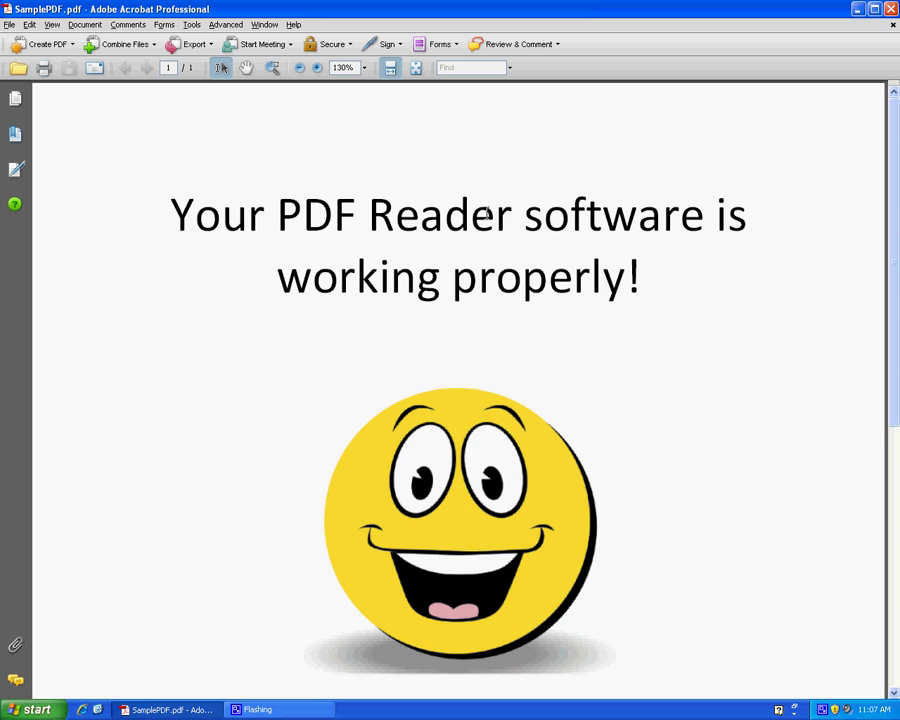
{"action": "left_click", "coordinate": [505, 505]}
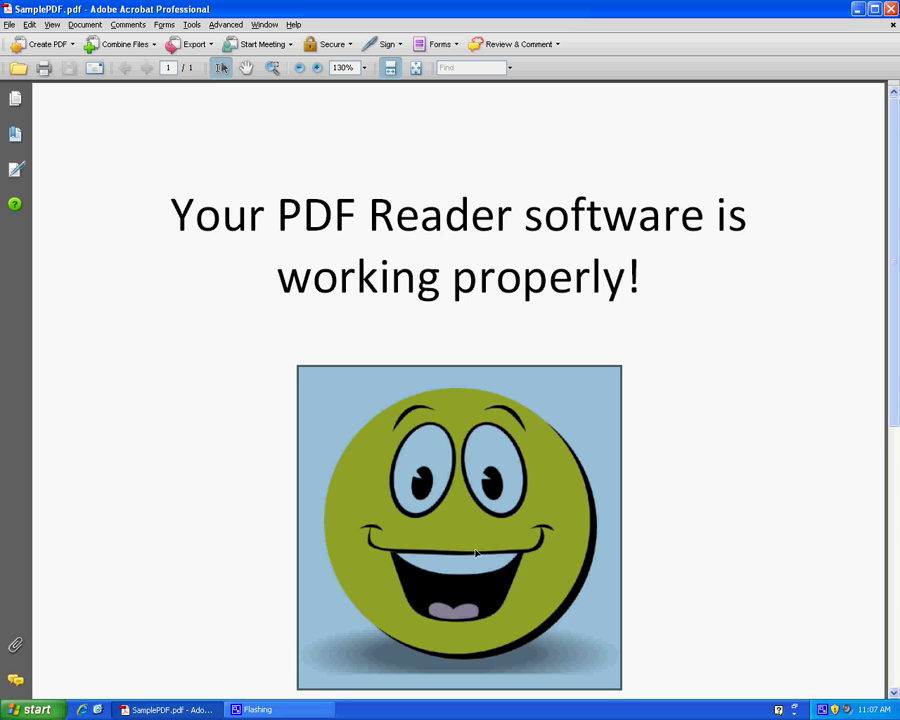
{"action": "left_click", "coordinate": [655, 351]}
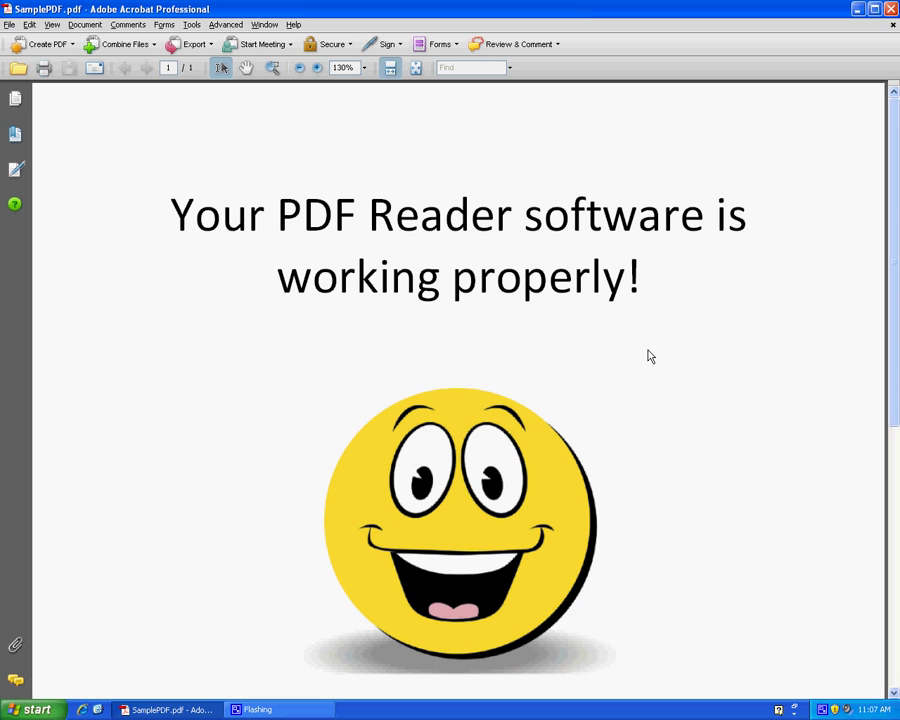
Display the Redaction toolbar for the open PDF
{"action": "left_click", "coordinate": [223, 25]}
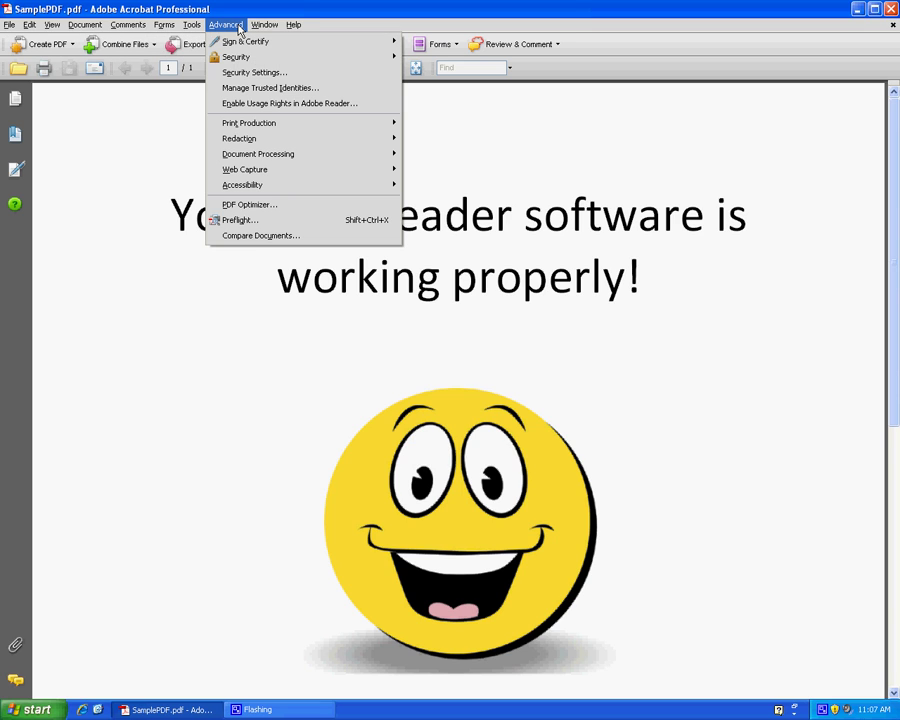
{"action": "mouse_move", "coordinate": [250, 140]}
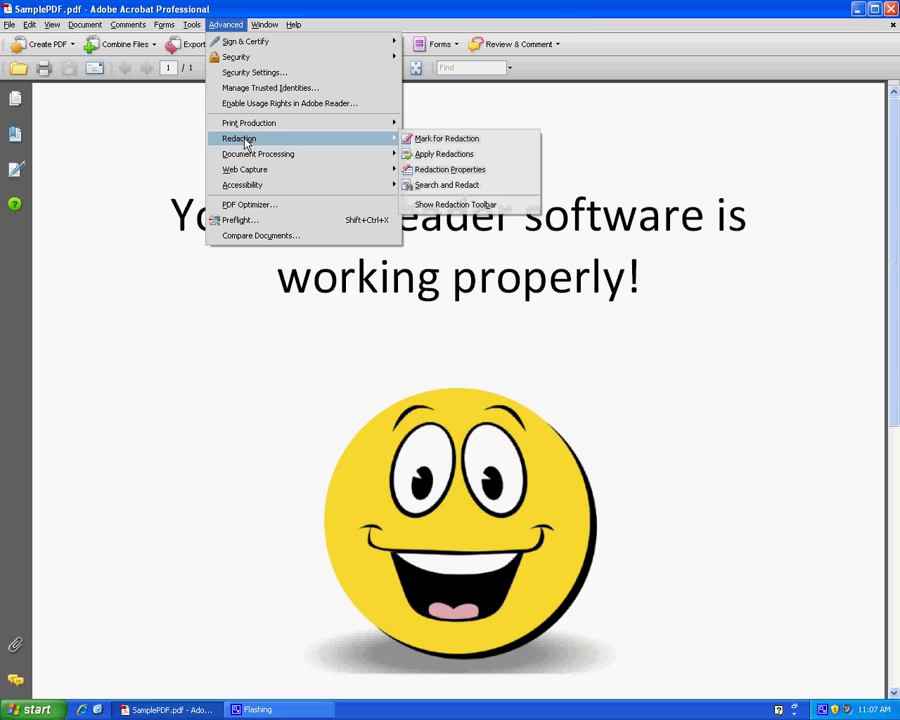
{"action": "left_click", "coordinate": [486, 205]}
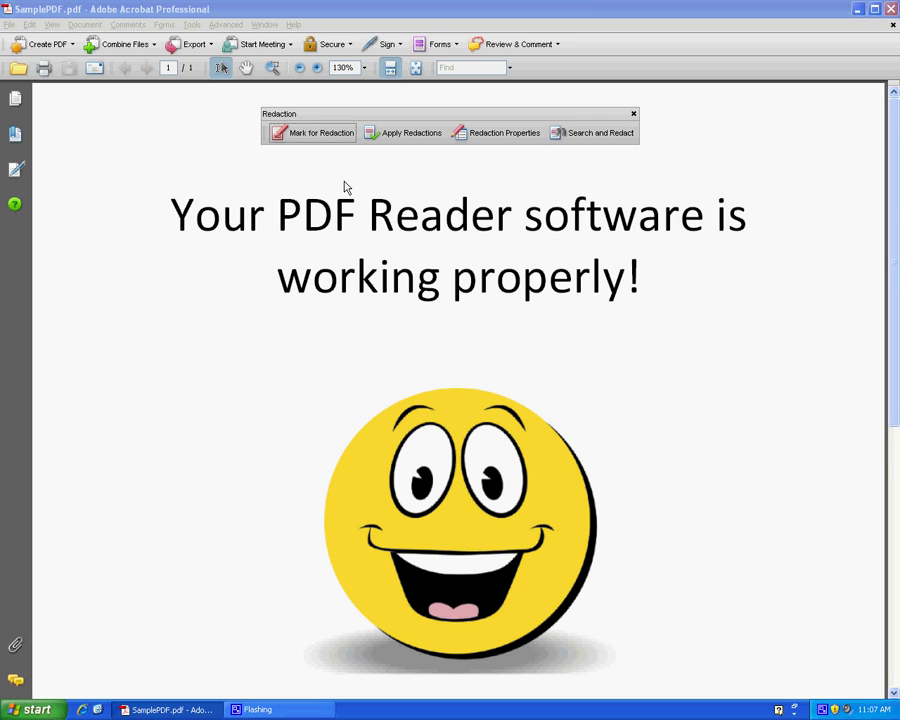
Mark the words "Reader" and "working" in the heading for redaction
{"action": "left_click_drag", "start_coordinate": [367, 223], "coordinate": [514, 218]}
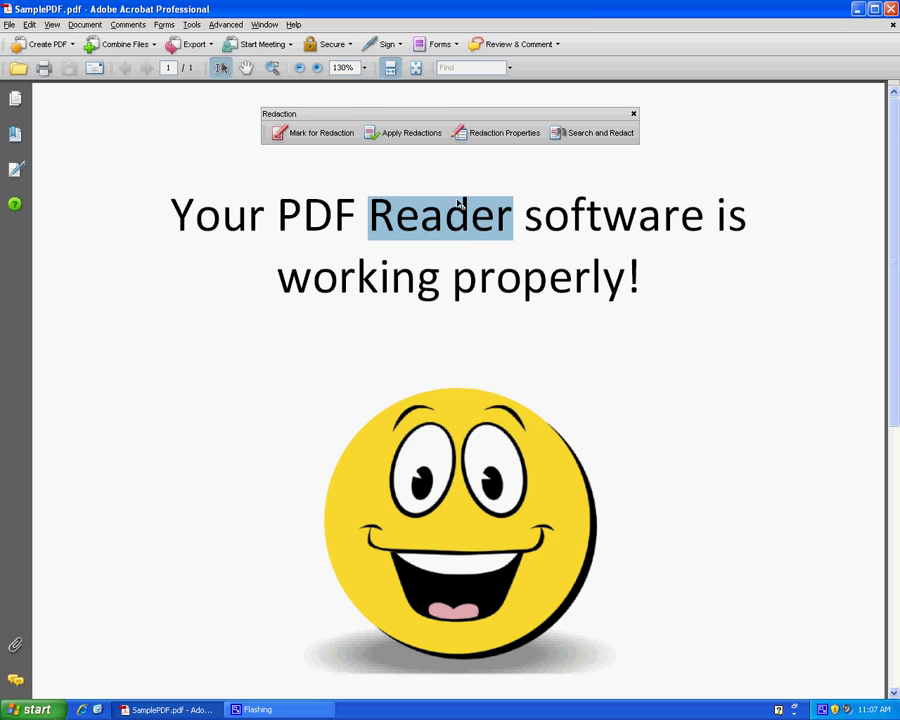
{"action": "left_click", "coordinate": [316, 134]}
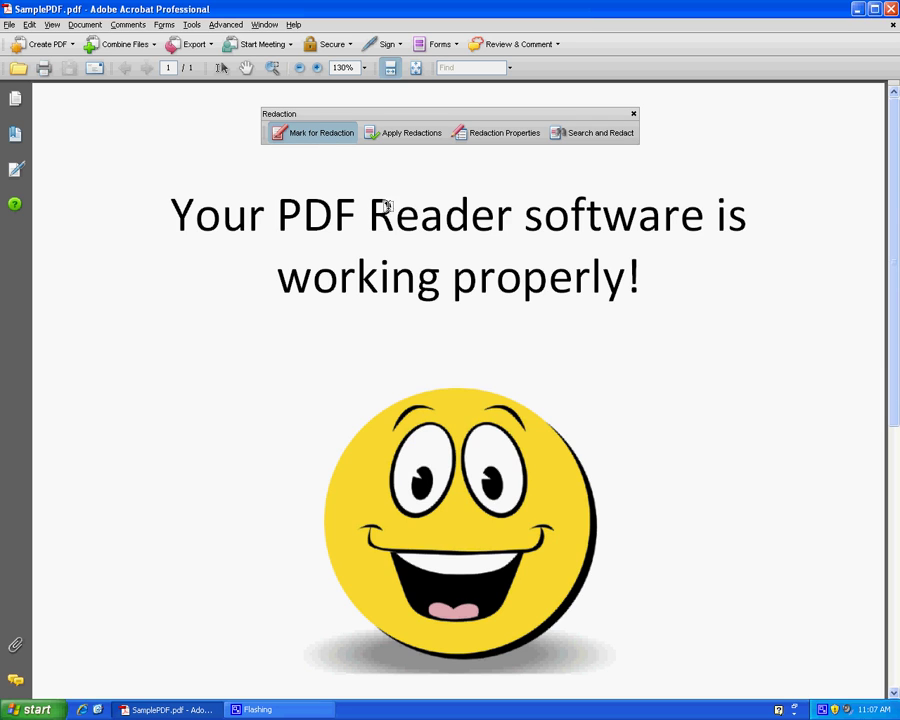
{"action": "left_click_drag", "start_coordinate": [370, 207], "coordinate": [516, 207]}
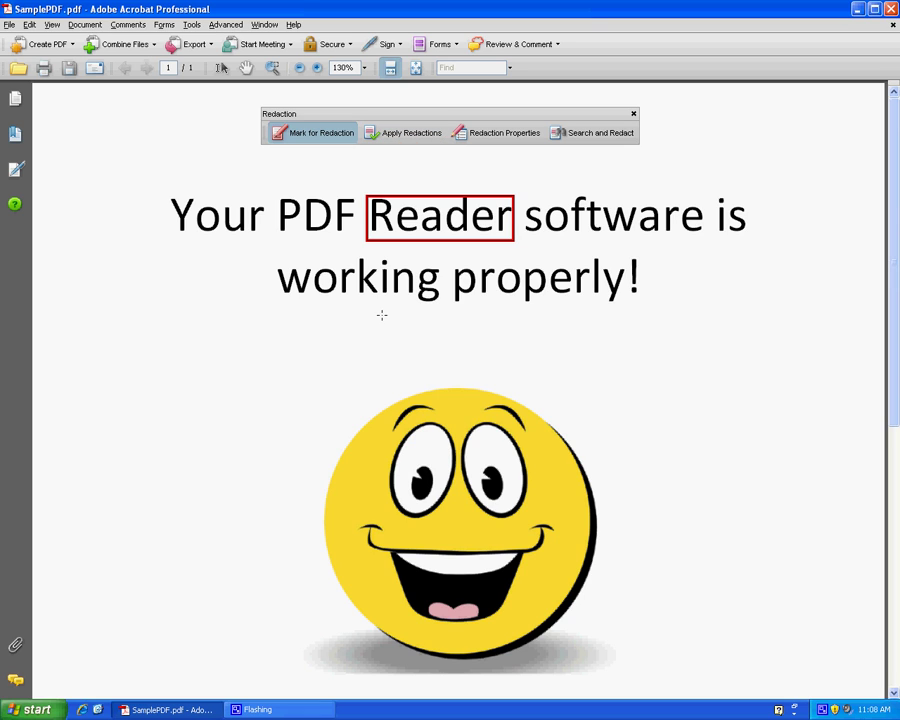
{"action": "left_click_drag", "start_coordinate": [278, 284], "coordinate": [426, 293]}
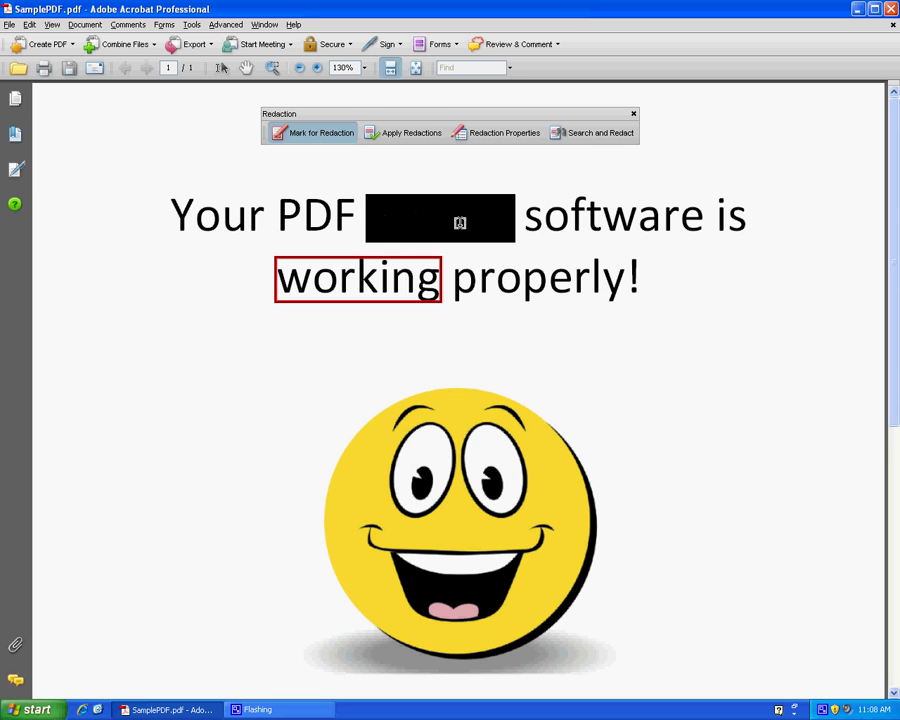
Apply the marked redactions and choose to always examine the document for additional information
{"action": "left_click", "coordinate": [392, 133]}
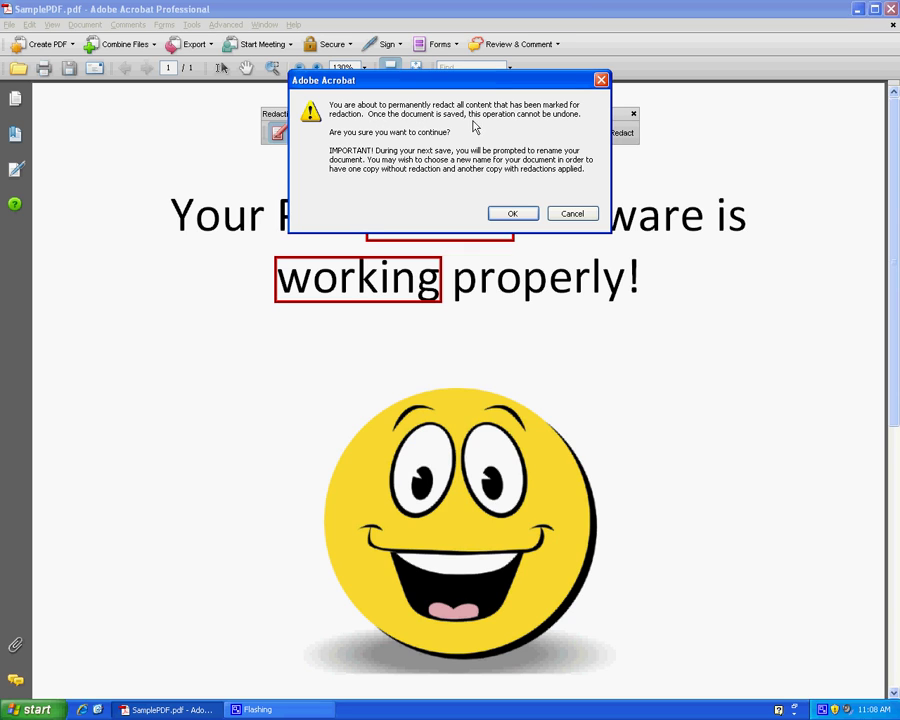
{"action": "left_click", "coordinate": [512, 214]}
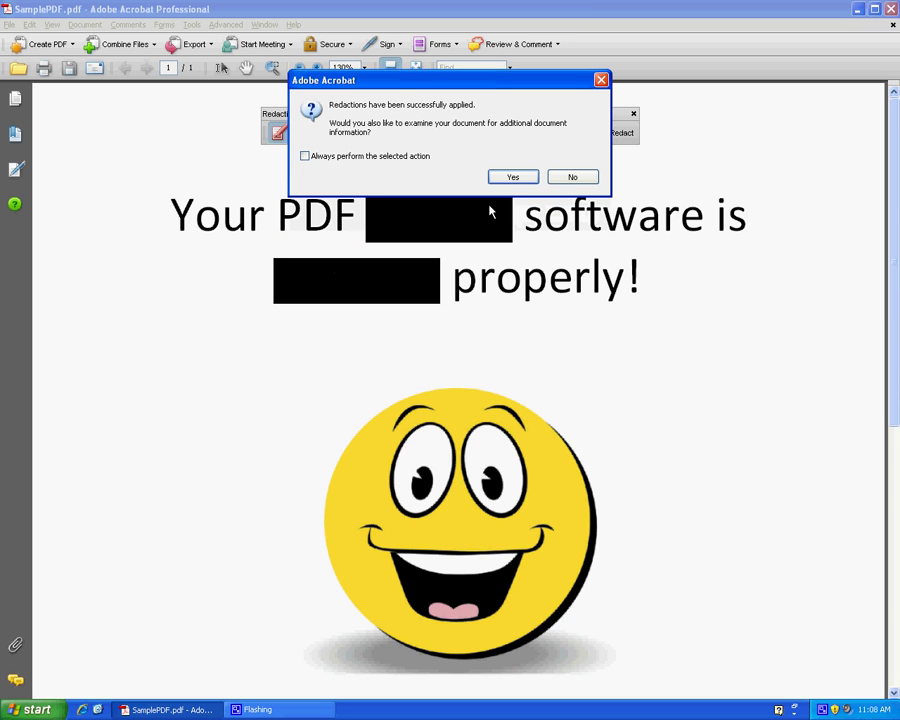
{"action": "left_click", "coordinate": [379, 158]}
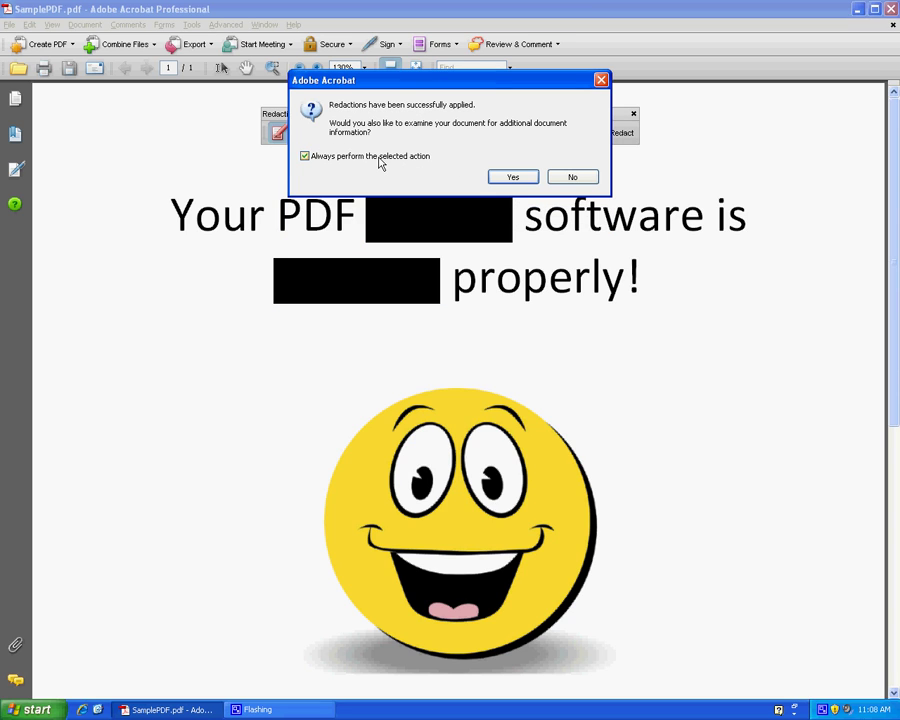
{"action": "left_click", "coordinate": [510, 177]}
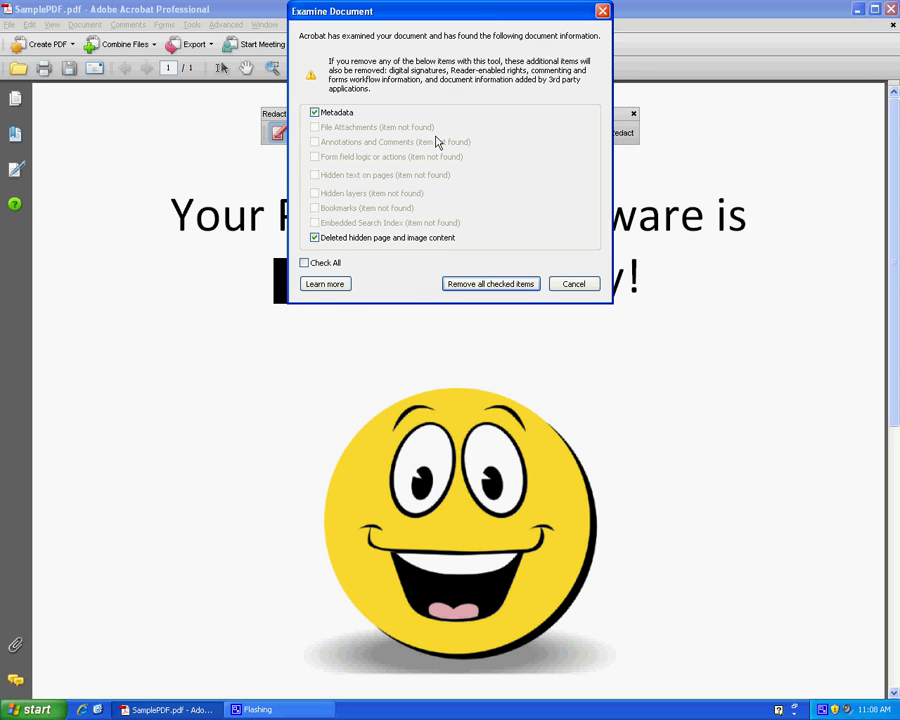
Remove the metadata and the deleted hidden page and image content from the document
{"action": "left_click", "coordinate": [318, 113]}
{"action": "left_click", "coordinate": [315, 112]}
{"action": "left_click", "coordinate": [491, 284]}
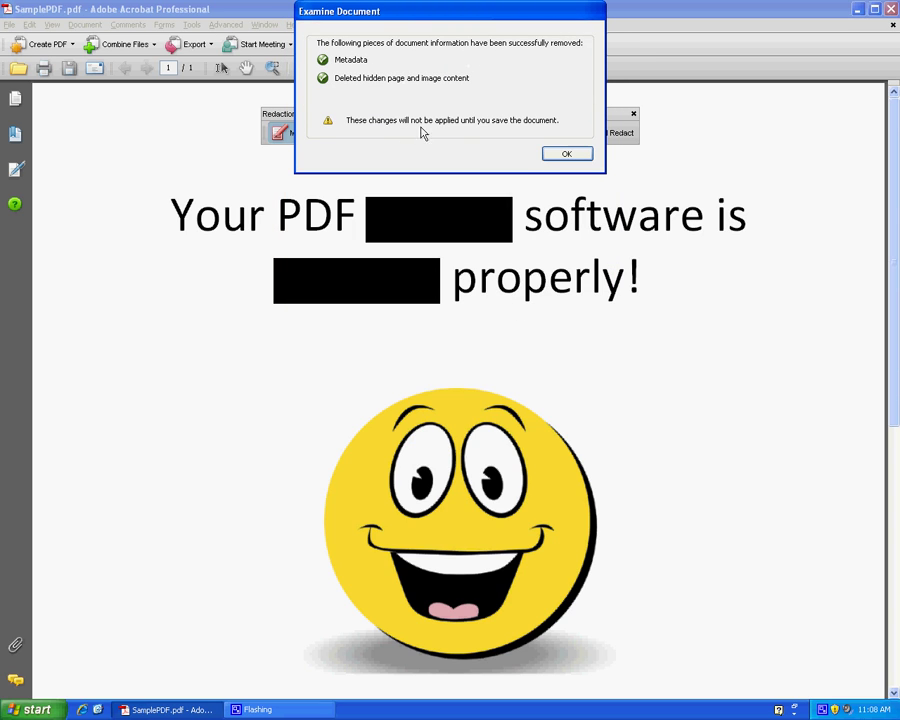
{"action": "left_click", "coordinate": [565, 155]}
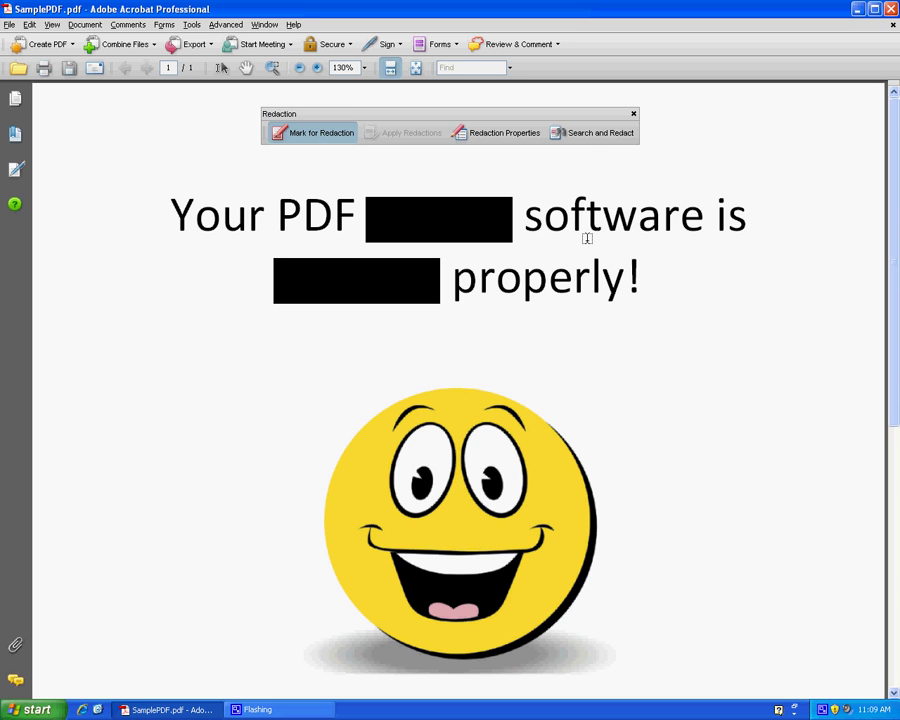
Start Search and Redact, stop its unsearchable-images warning from showing again, and enter "software" as the search word
{"action": "left_click", "coordinate": [607, 146]}
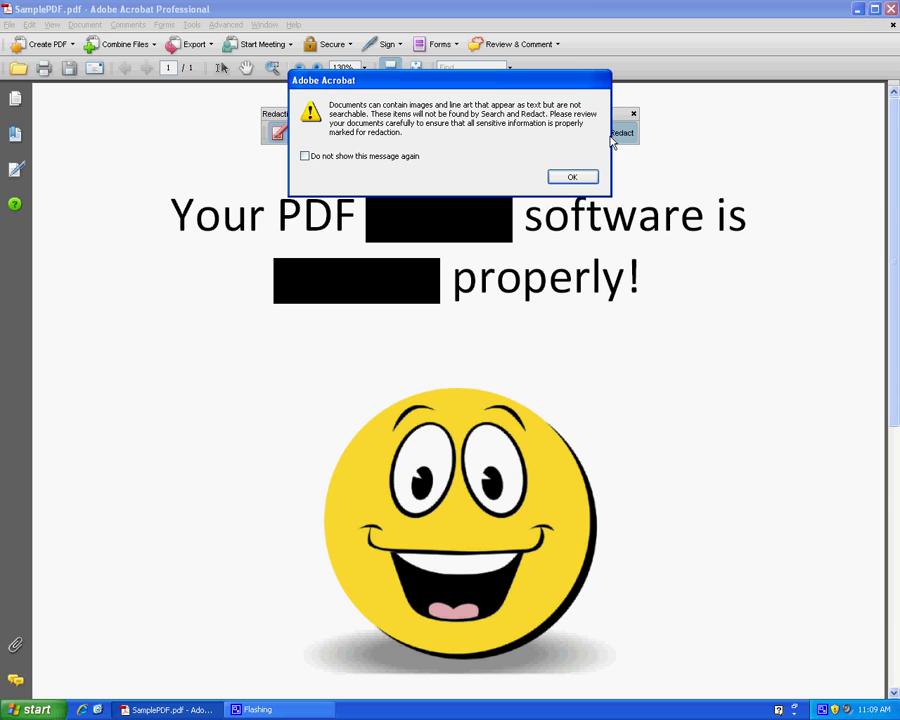
{"action": "left_click", "coordinate": [358, 156]}
{"action": "left_click", "coordinate": [572, 178]}
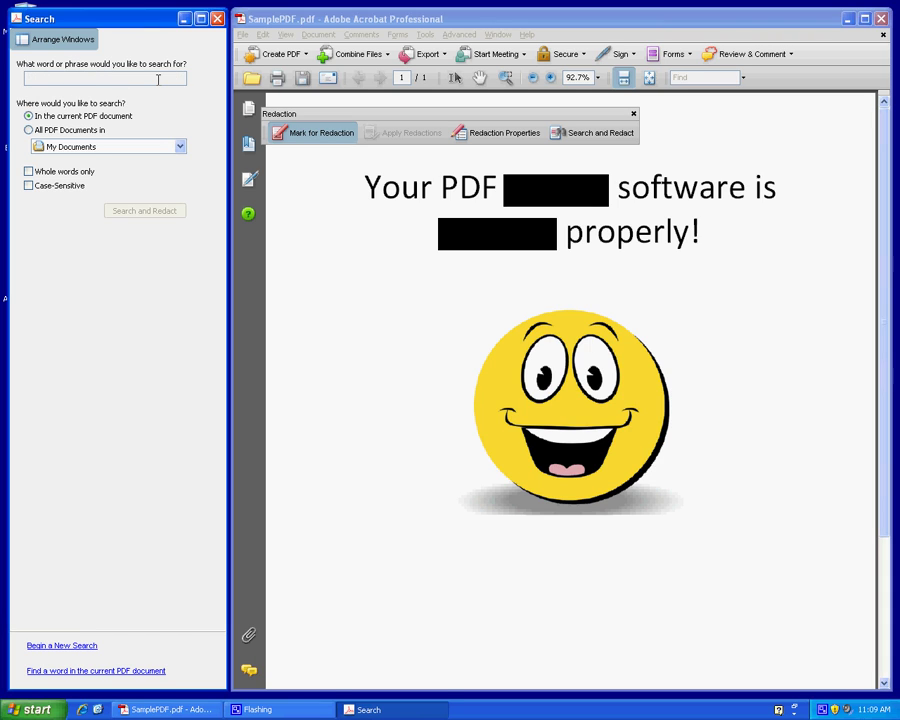
{"action": "type", "text": "software"}
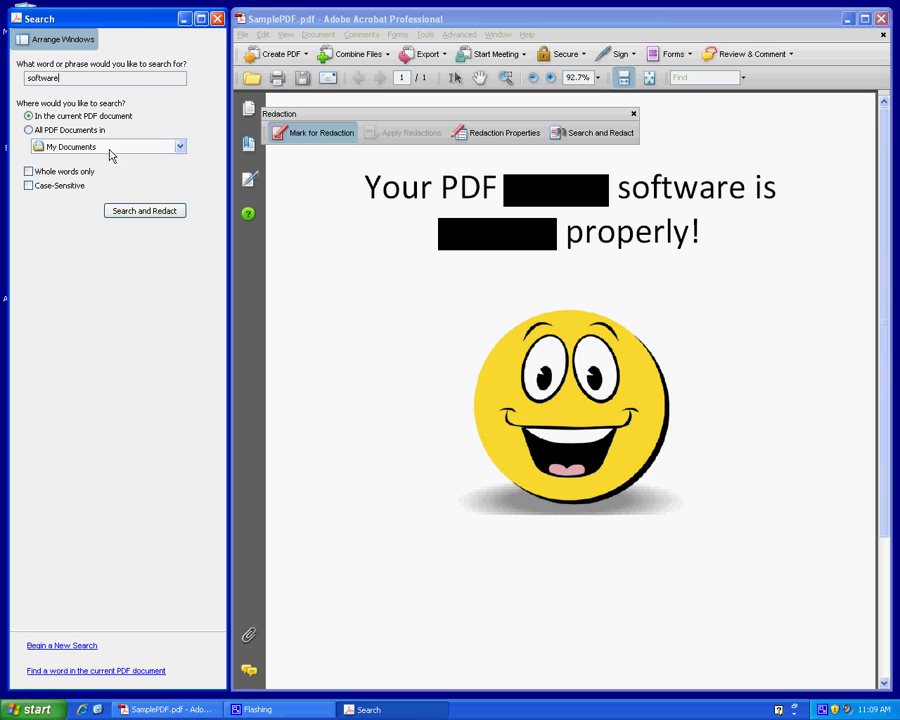
{"action": "left_click", "coordinate": [179, 147]}
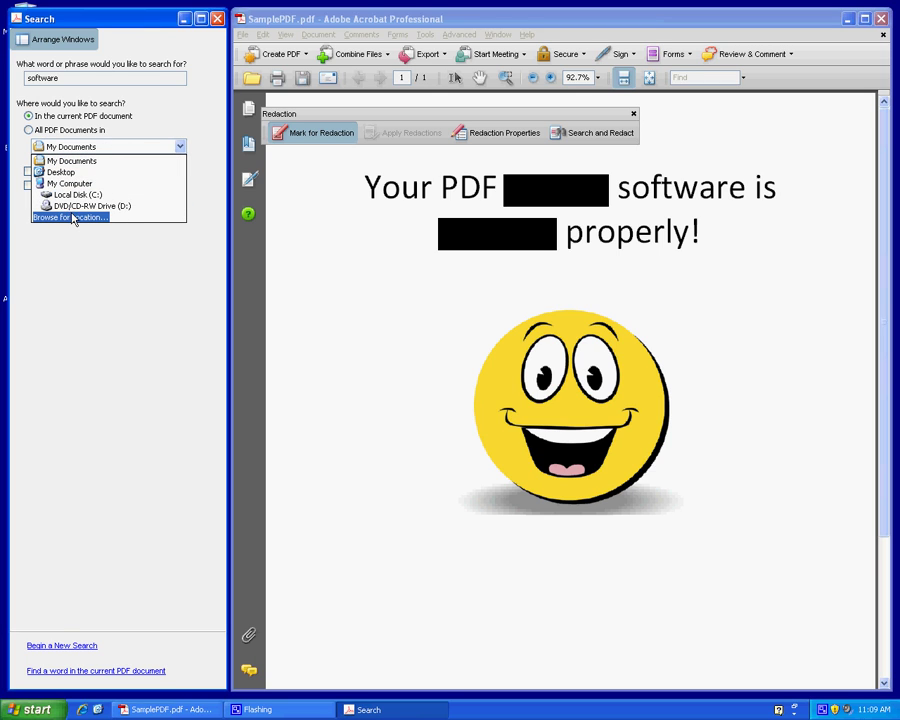
{"action": "left_click", "coordinate": [70, 161]}
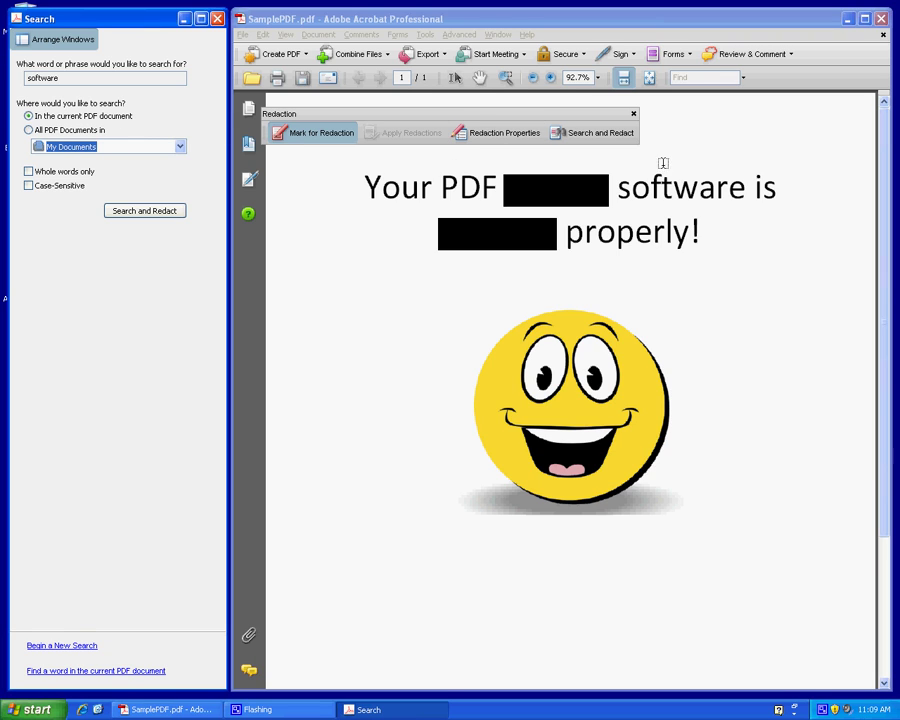
{"action": "left_click", "coordinate": [28, 171]}
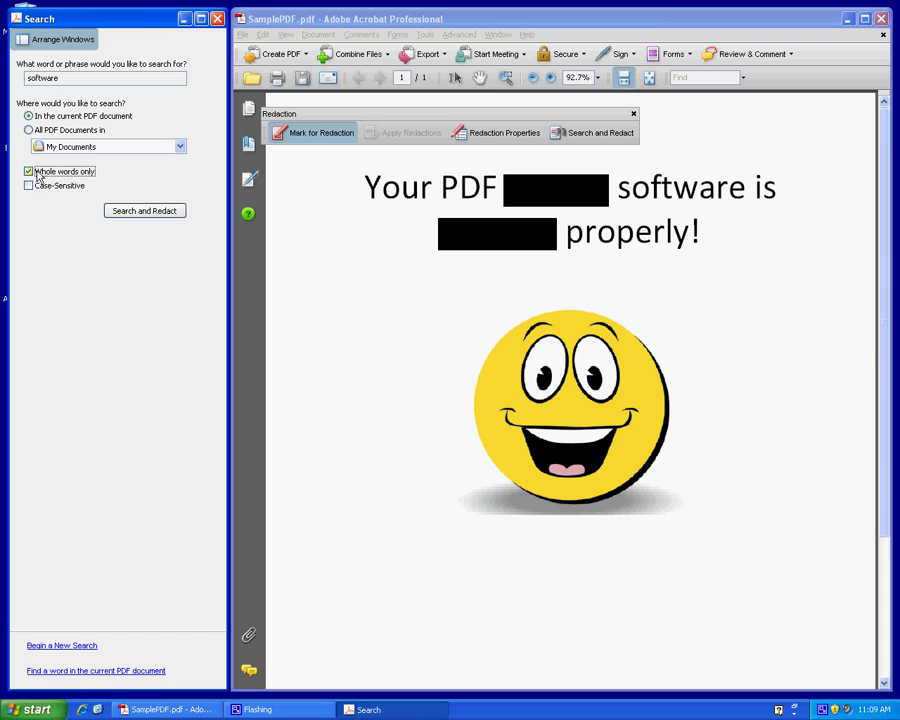
{"action": "left_click", "coordinate": [28, 171]}
Replace the search word with "he" and mark the letters "ou" in "Your" for redaction
{"action": "left_click_drag", "start_coordinate": [64, 78], "coordinate": [12, 78]}
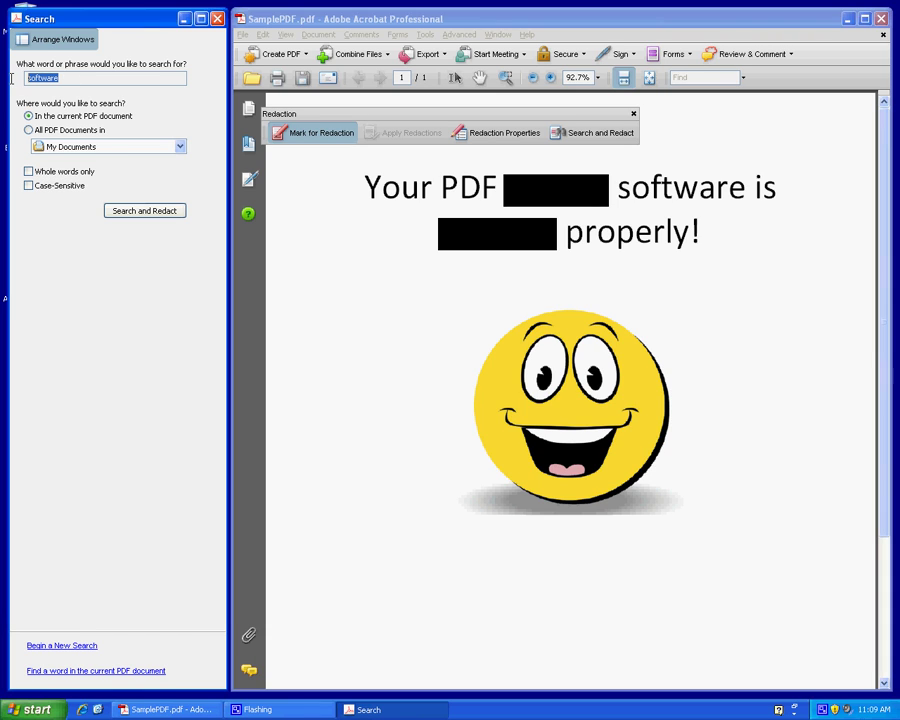
{"action": "type", "text": "he"}
{"action": "left_click_drag", "start_coordinate": [381, 188], "coordinate": [421, 190]}
{"action": "left_click", "coordinate": [28, 56]}
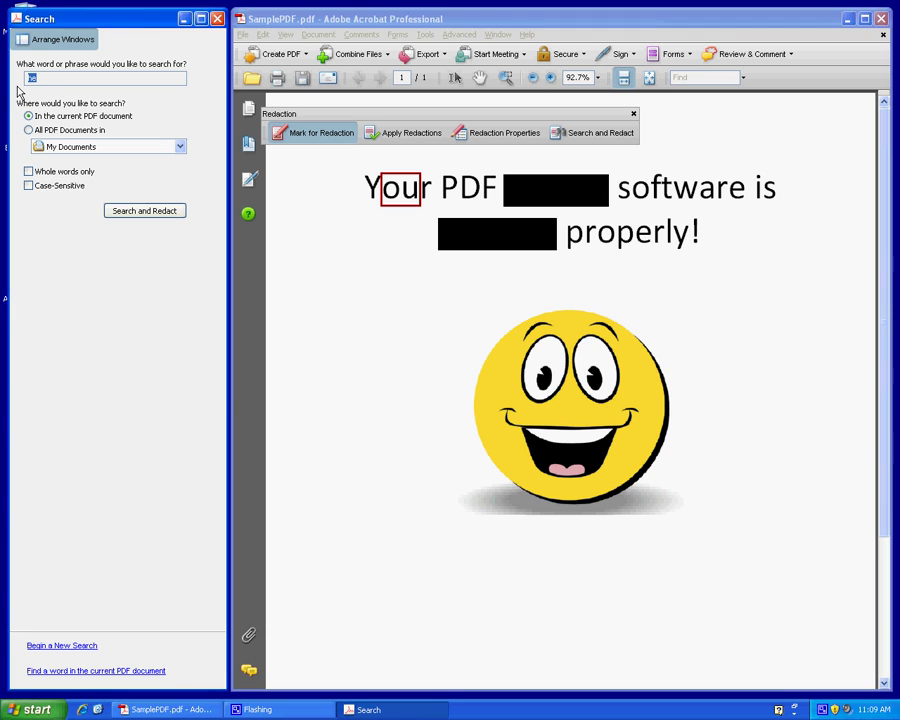
Search the current PDF for "software" with whole words only and mark the found instance for redaction
{"action": "left_click", "coordinate": [29, 171]}
{"action": "key", "text": "shift+Tab"}
{"action": "key", "text": "shift+Tab"}
{"action": "key", "text": "shift+Tab"}
{"action": "left_click", "coordinate": [150, 211]}
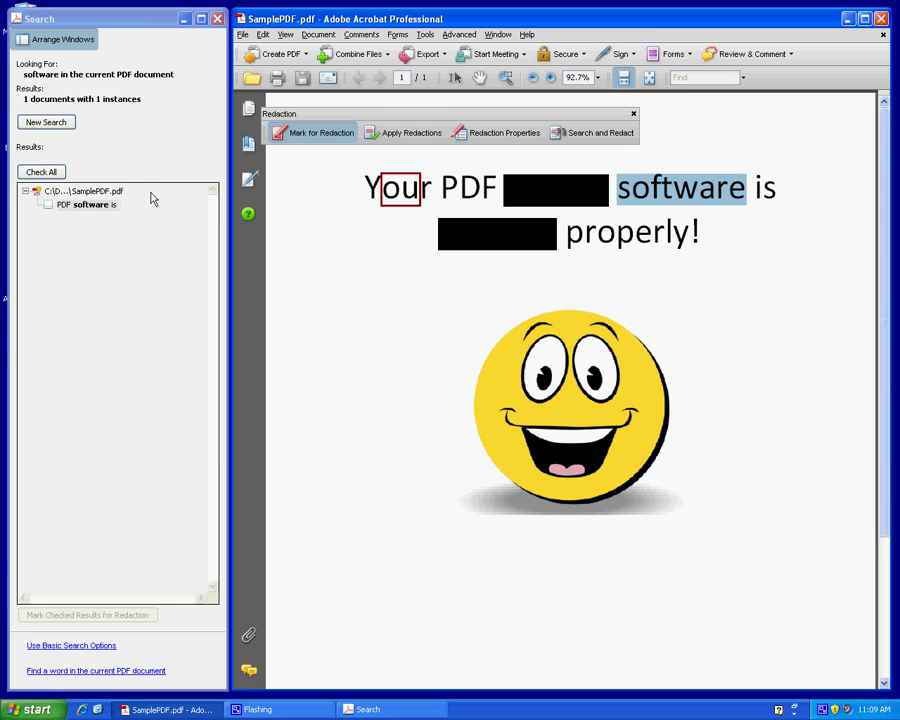
{"action": "left_click", "coordinate": [47, 206]}
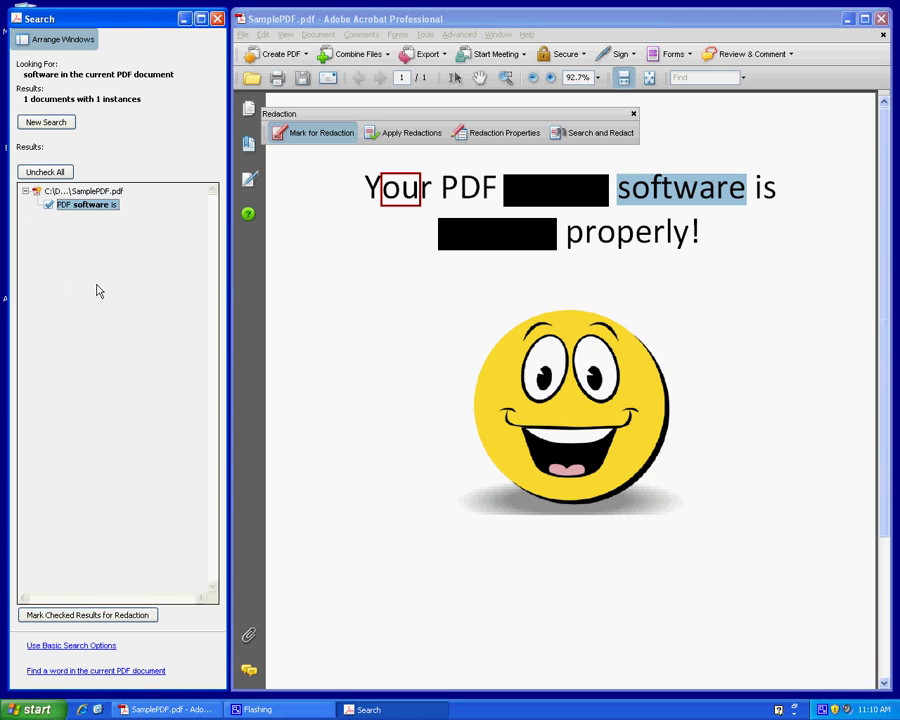
{"action": "left_click", "coordinate": [125, 617]}
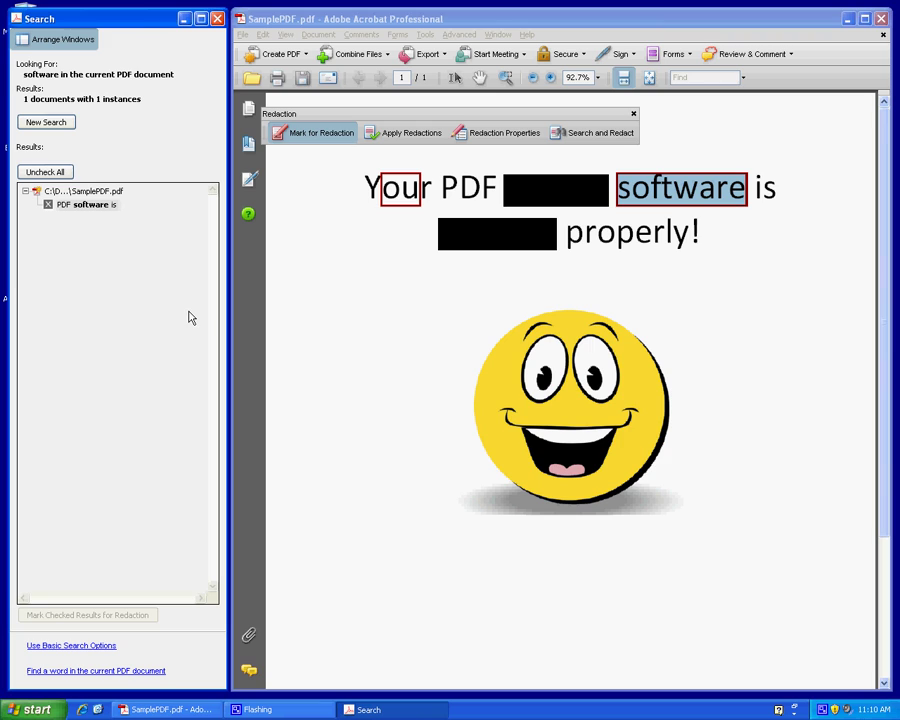
Apply the new redactions and remove the deleted hidden page and image content
{"action": "left_click", "coordinate": [427, 137]}
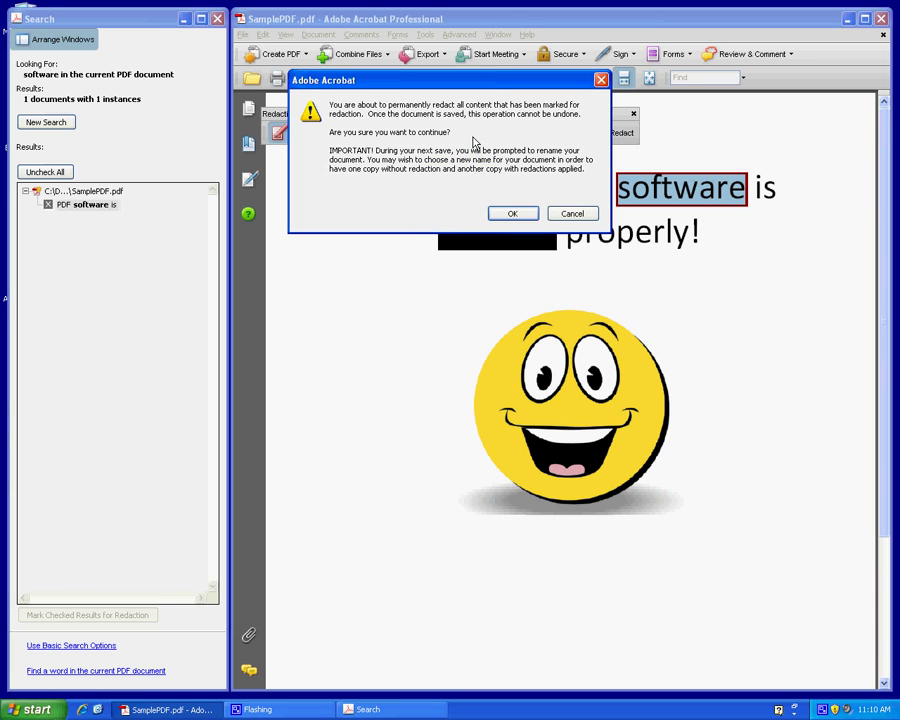
{"action": "left_click", "coordinate": [514, 212]}
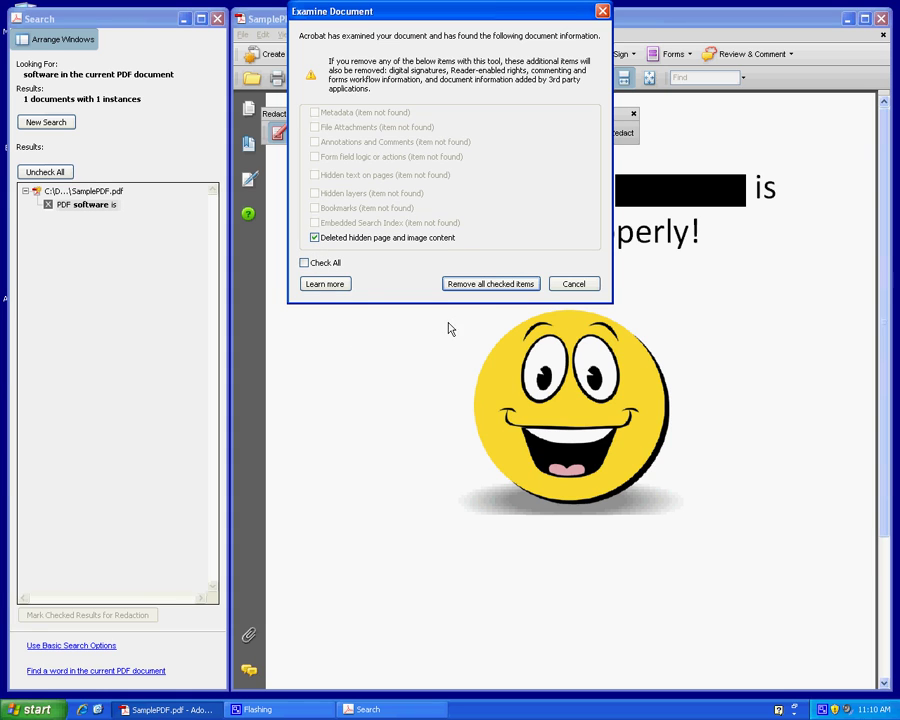
{"action": "left_click", "coordinate": [526, 287]}
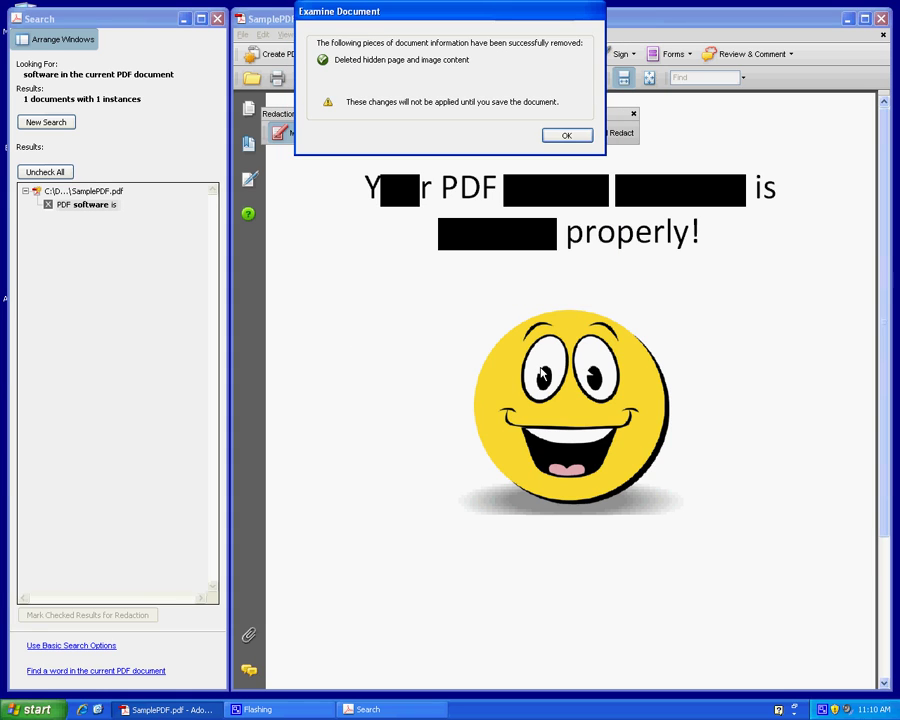
{"action": "left_click", "coordinate": [566, 136]}
Close the Redaction toolbar and the Search window
{"action": "left_click", "coordinate": [633, 113]}
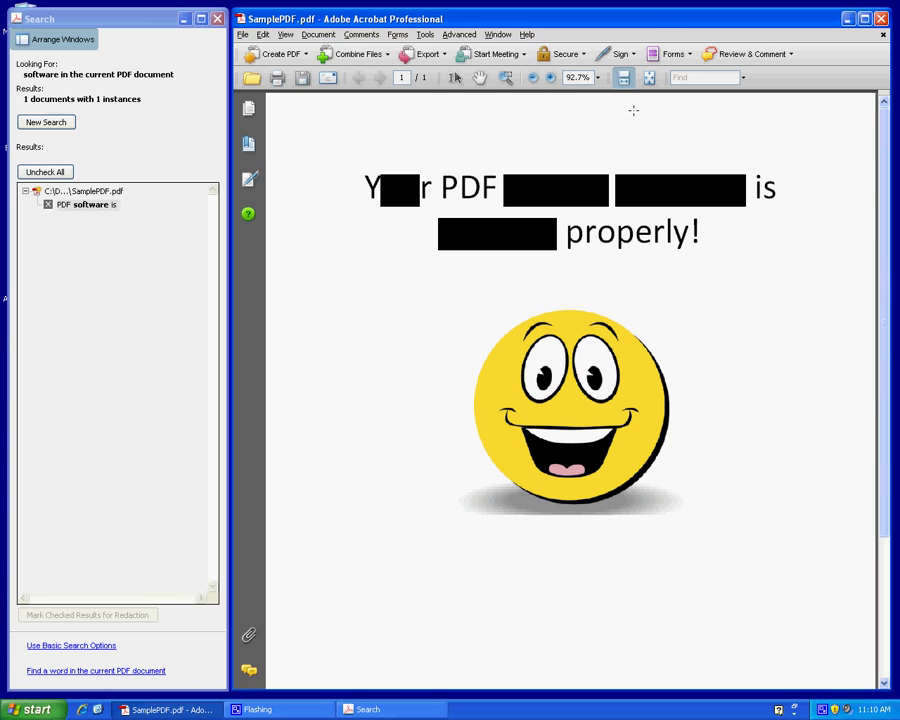
{"action": "left_click", "coordinate": [221, 19]}
{"action": "left_click", "coordinate": [221, 19]}
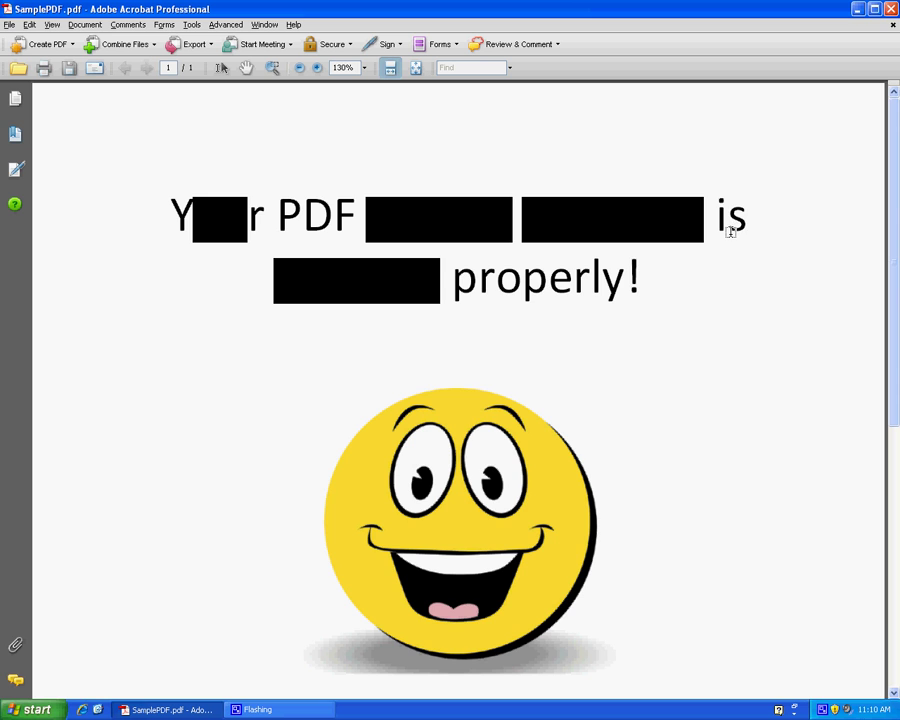
Bring the Redaction toolbar back over the redacted document
{"action": "left_click", "coordinate": [226, 24]}
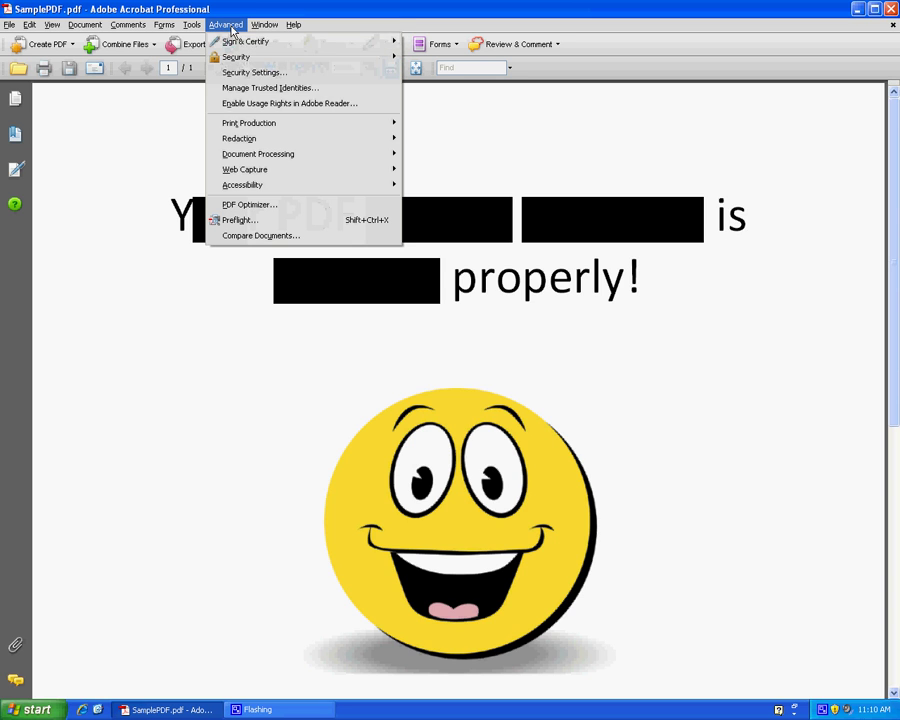
{"action": "mouse_move", "coordinate": [344, 138]}
{"action": "left_click", "coordinate": [468, 204]}
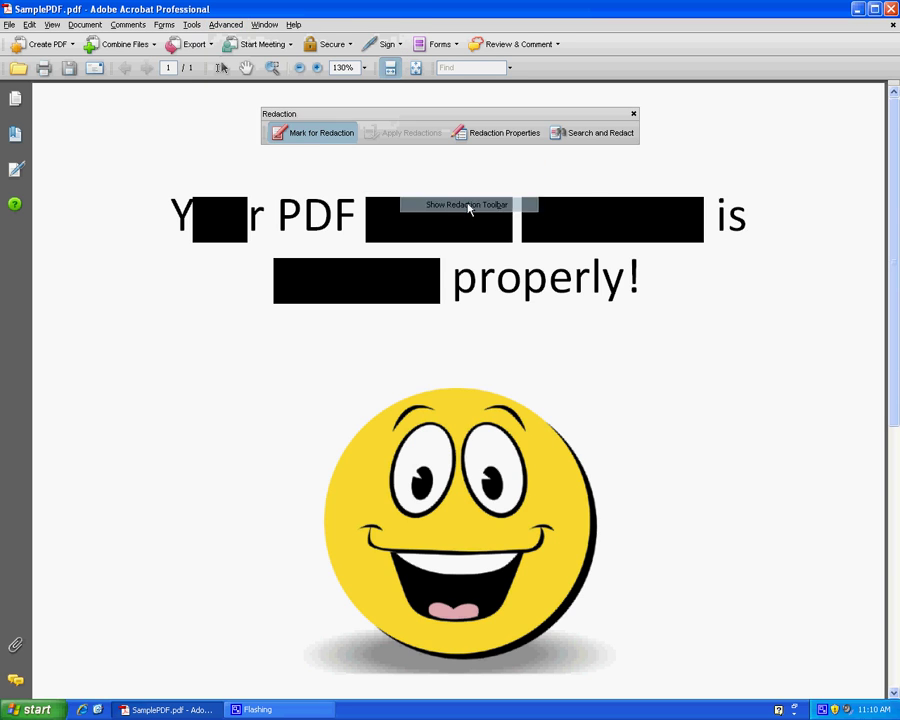
Mark the entire smiley face picture, including its shadow, for redaction with one rectangular area
{"action": "left_click_drag", "start_coordinate": [386, 120], "coordinate": [368, 104]}
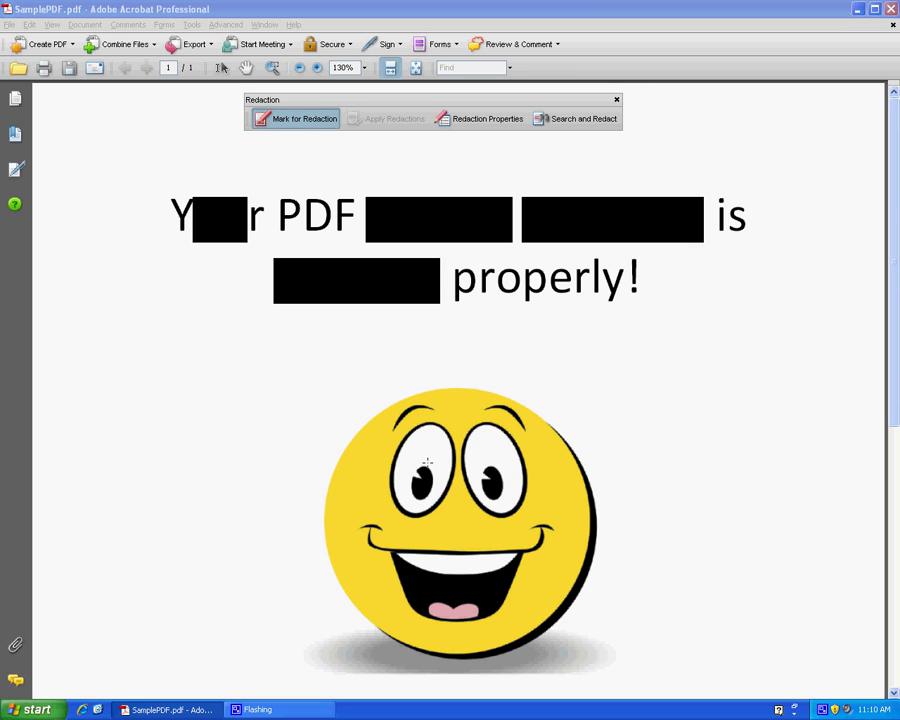
{"action": "left_click", "coordinate": [305, 119]}
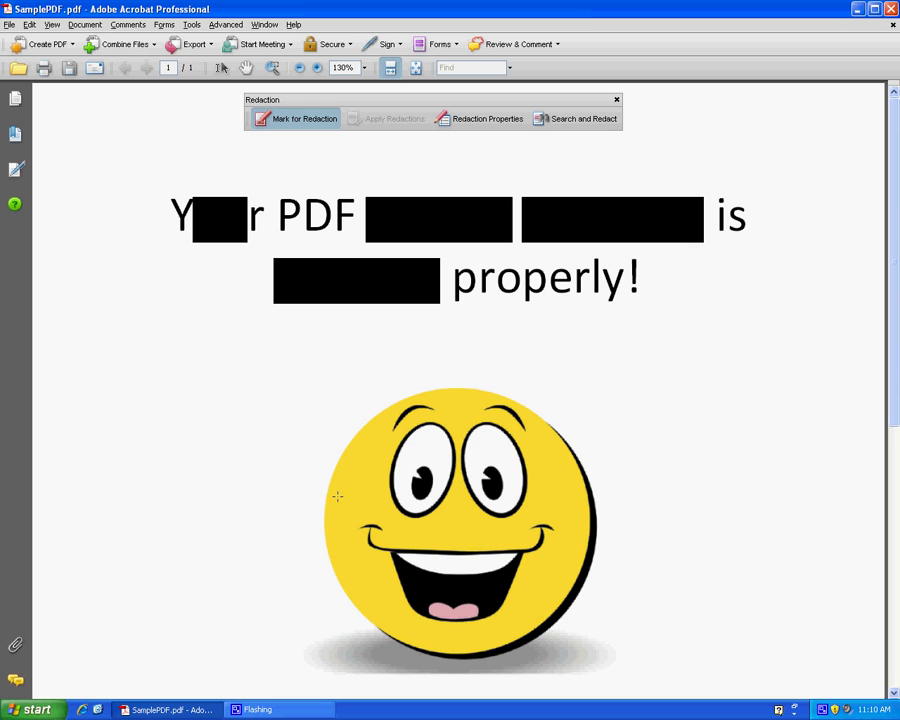
{"action": "left_click_drag", "start_coordinate": [330, 493], "coordinate": [601, 531]}
{"action": "key", "text": "ctrl+z"}
{"action": "left_click_drag", "start_coordinate": [298, 357], "coordinate": [631, 683]}
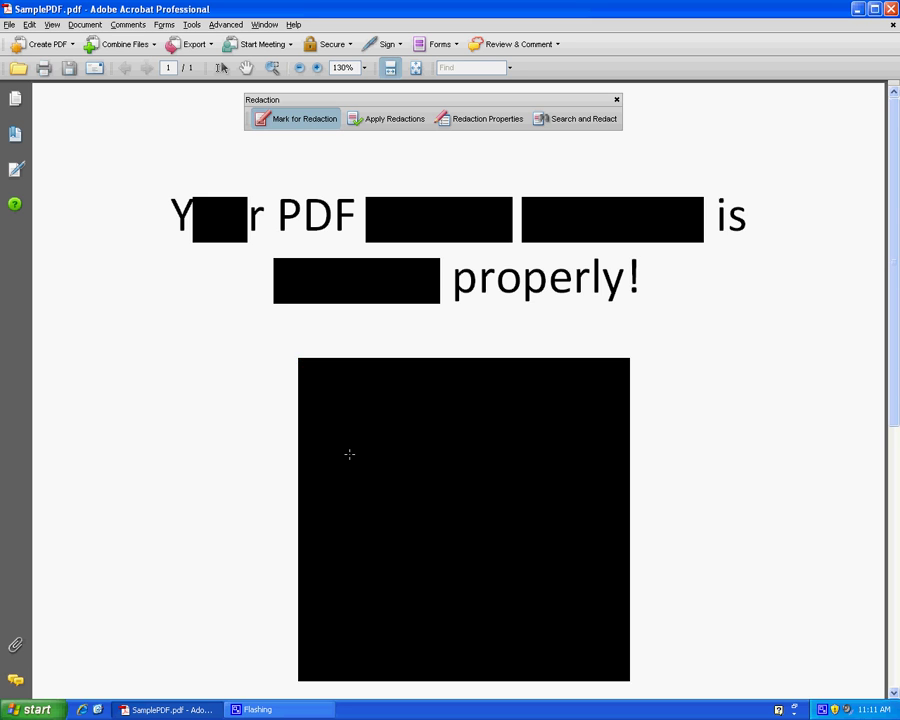
Apply the redaction to the smiley face picture and remove the deleted hidden page and image content
{"action": "left_click", "coordinate": [377, 121]}
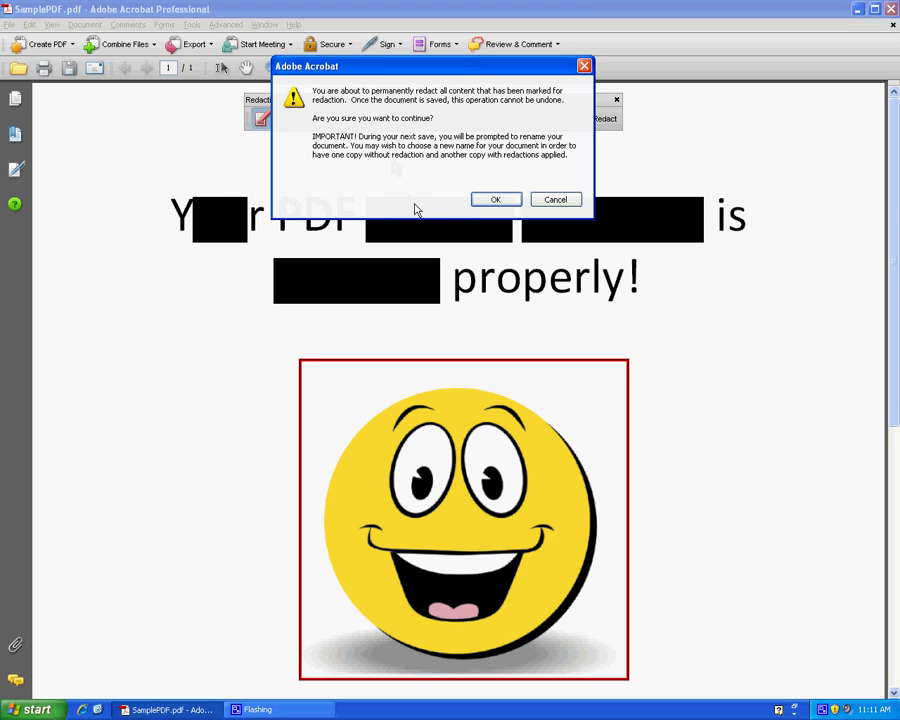
{"action": "left_click", "coordinate": [496, 199]}
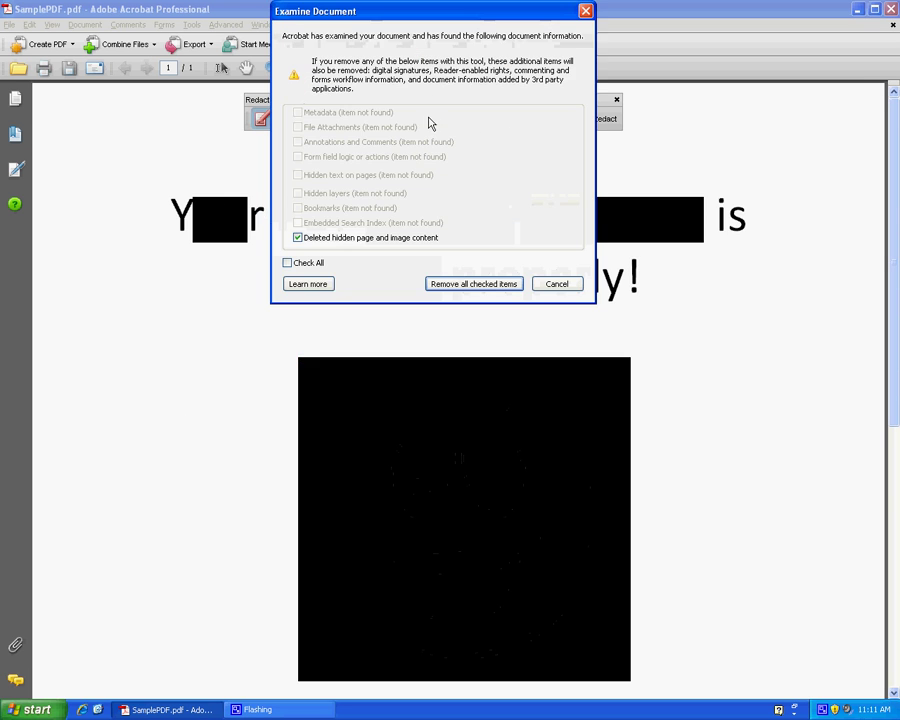
{"action": "left_click", "coordinate": [486, 287]}
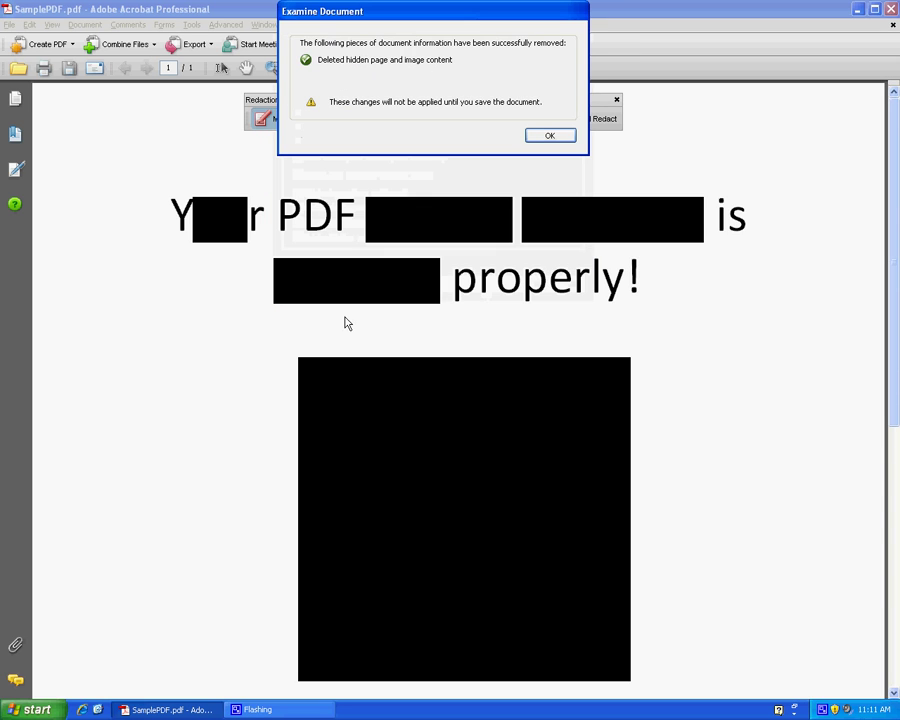
{"action": "left_click", "coordinate": [543, 136]}
{"action": "scroll", "coordinate": [600, 358], "scroll_direction": "down", "scroll_amount": 2}
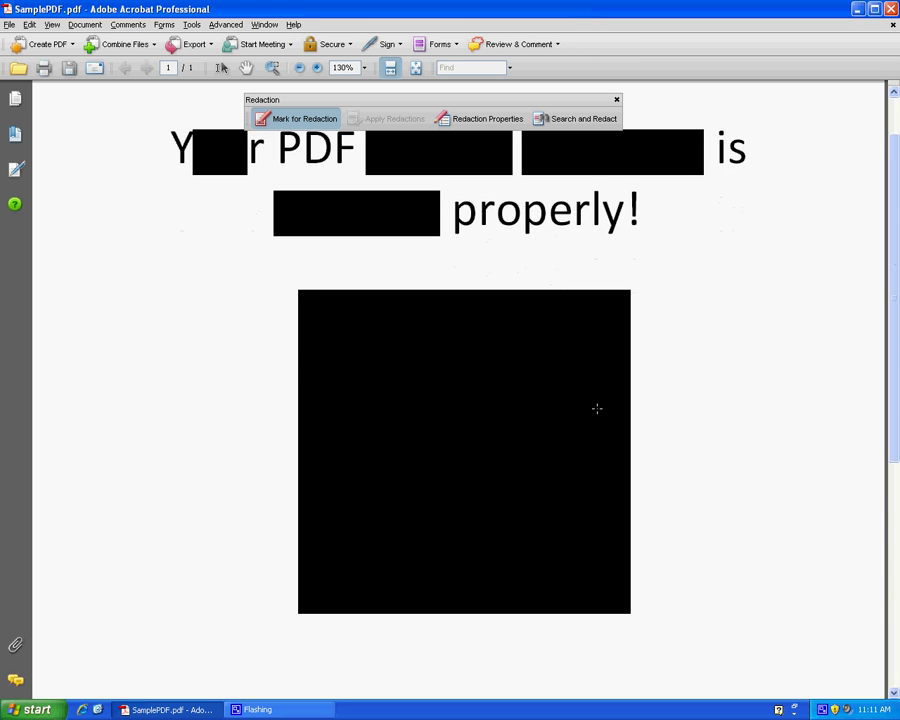
{"action": "scroll", "coordinate": [596, 408], "scroll_direction": "up", "scroll_amount": 2}
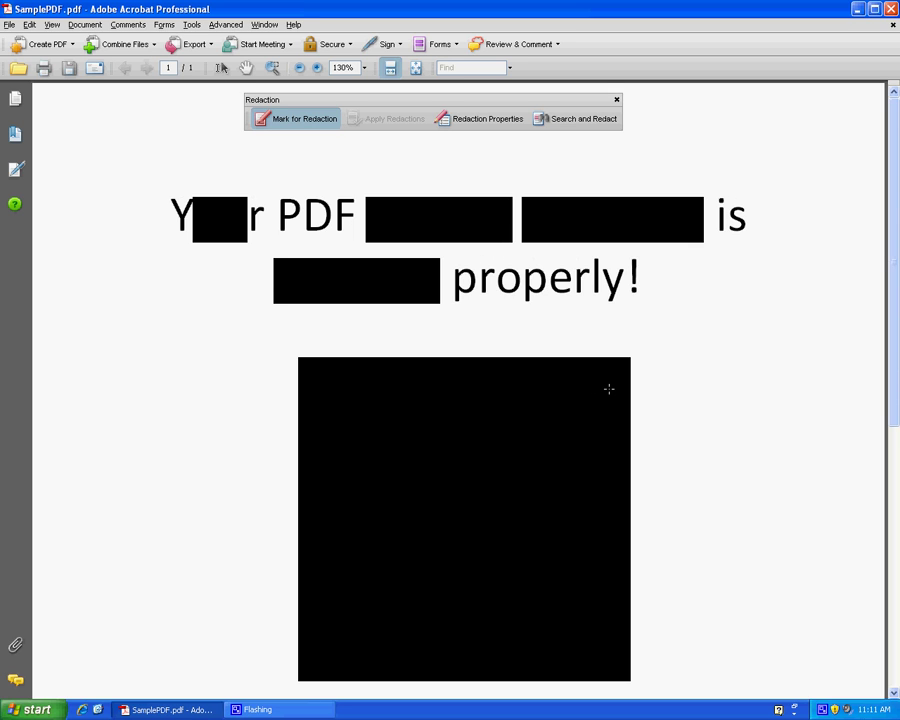
{"action": "scroll", "coordinate": [609, 389], "scroll_direction": "down", "scroll_amount": 2}
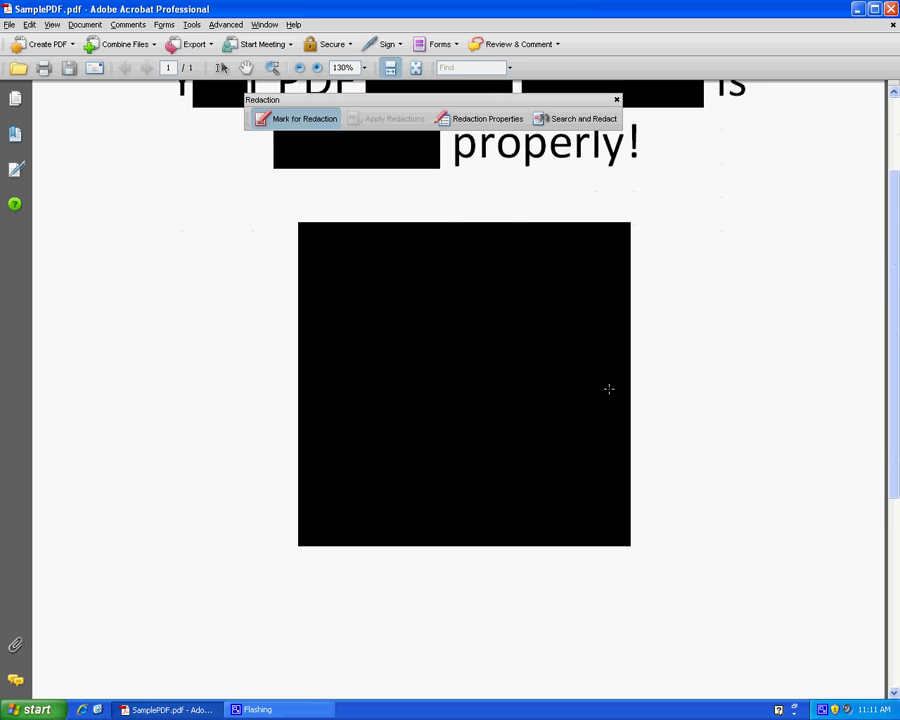
{"action": "scroll", "coordinate": [609, 389], "scroll_direction": "up", "scroll_amount": 1}
{"action": "scroll", "coordinate": [609, 389], "scroll_direction": "up", "scroll_amount": 1}
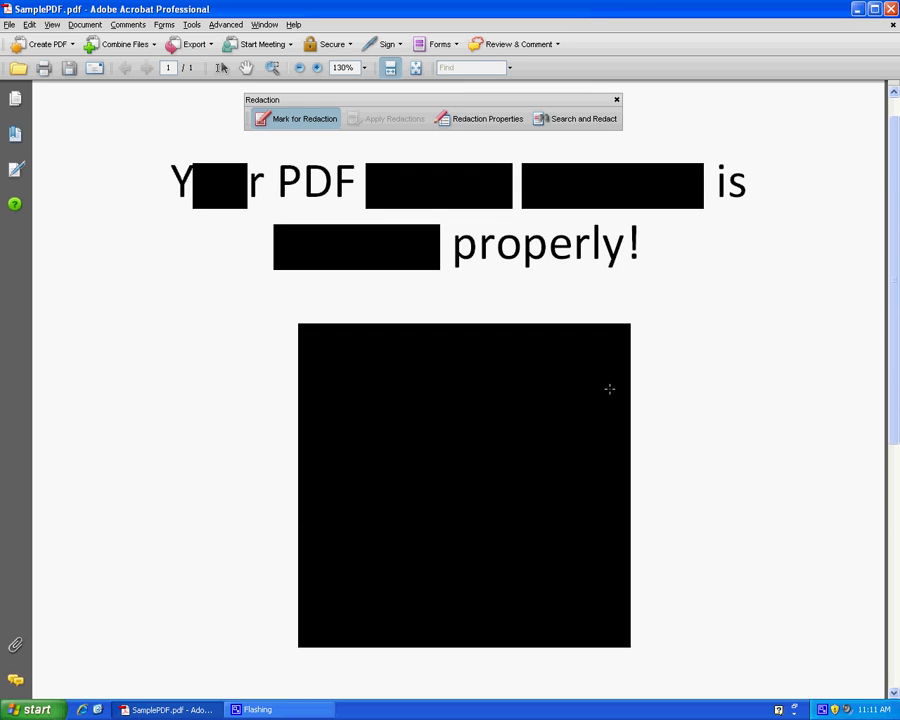